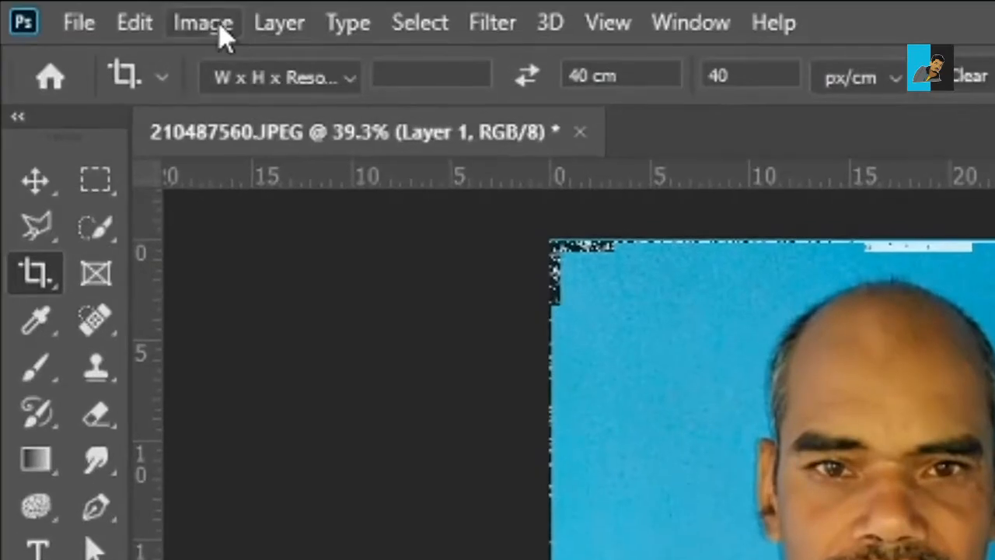
Apply Auto Tone to Layer 1, plus the Oil Paint filter with Stylization 5.2, Cleanliness 2.1, Scale 0.1 and Bristle Detail 0.0.
left_click(188, 35)
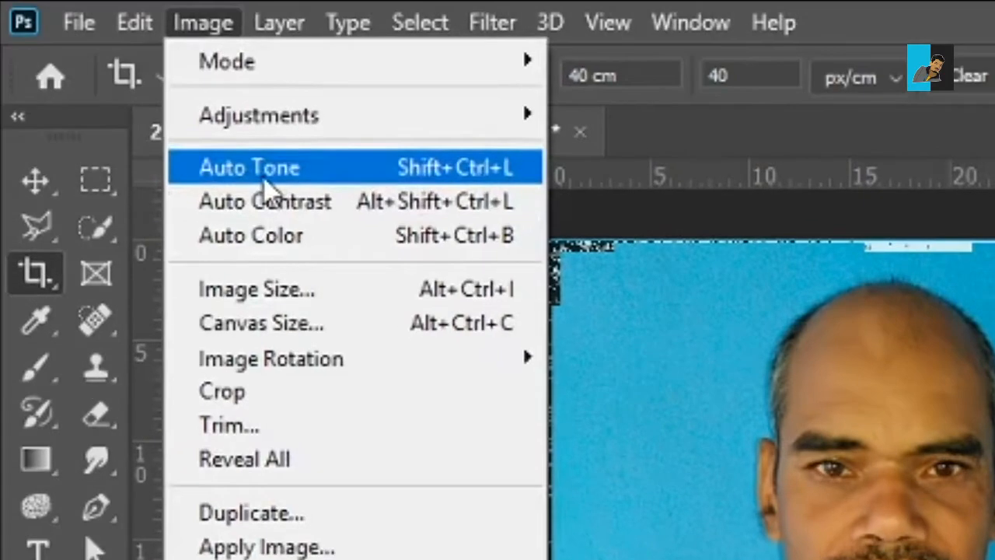
left_click(265, 179)
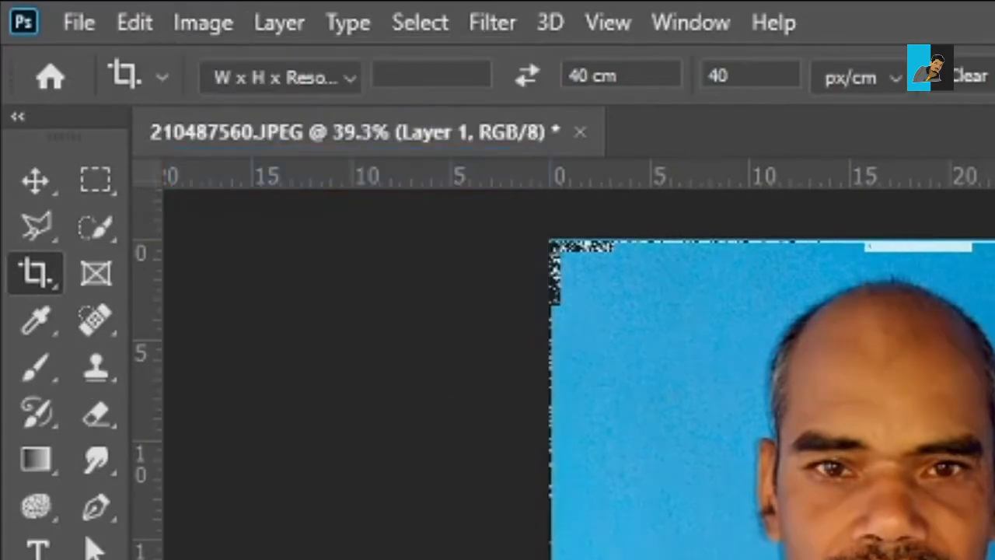
left_click(500, 28)
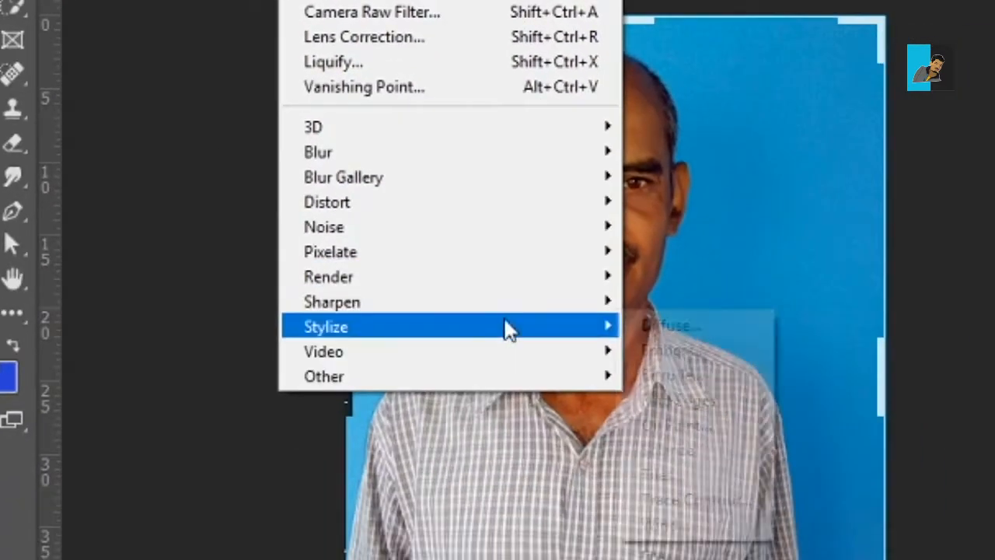
mouse_move(619, 471)
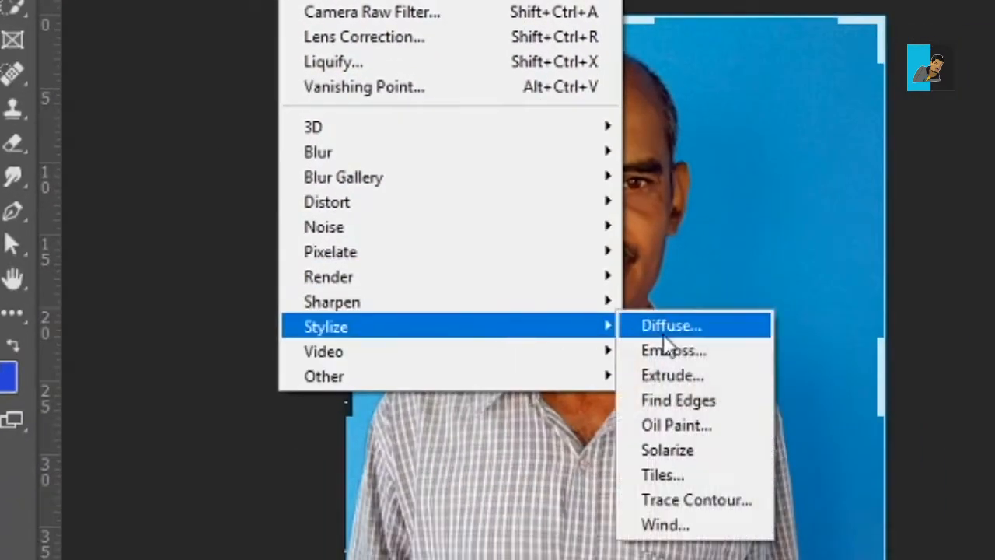
left_click(672, 425)
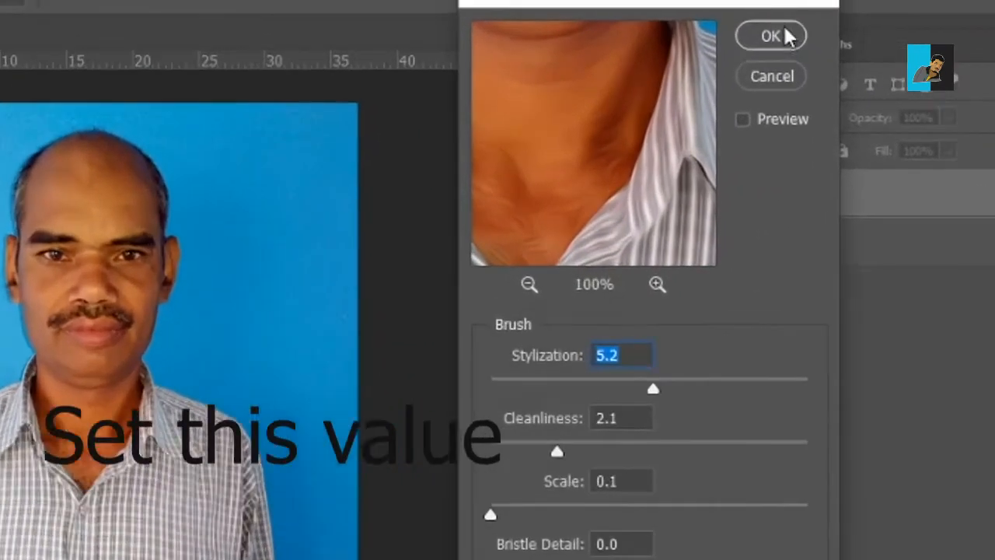
left_click(724, 12)
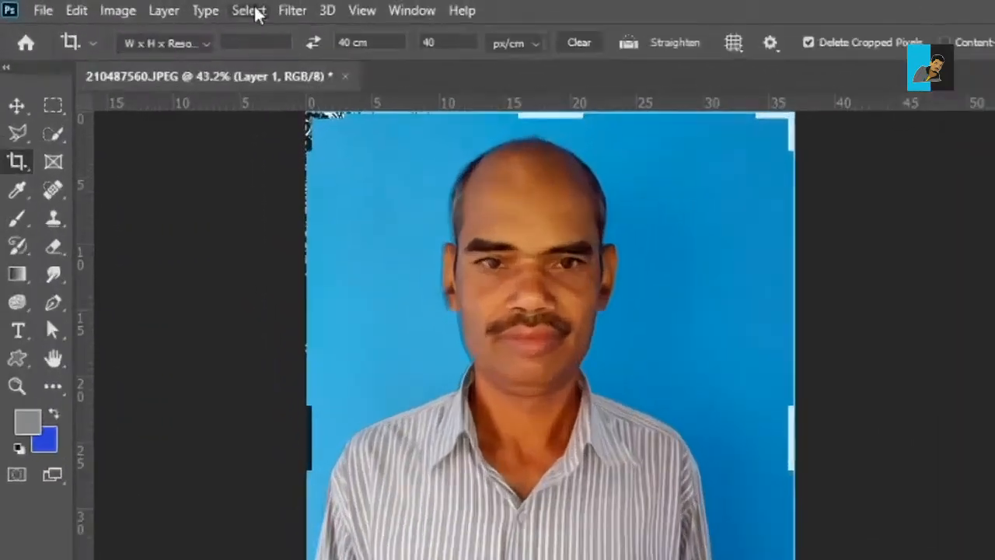
Apply Smart Sharpen to Layer 1 with Amount 50%, Radius 1.0 px, Reduce Noise 0% and Gaussian Blur removal.
left_click(194, 7)
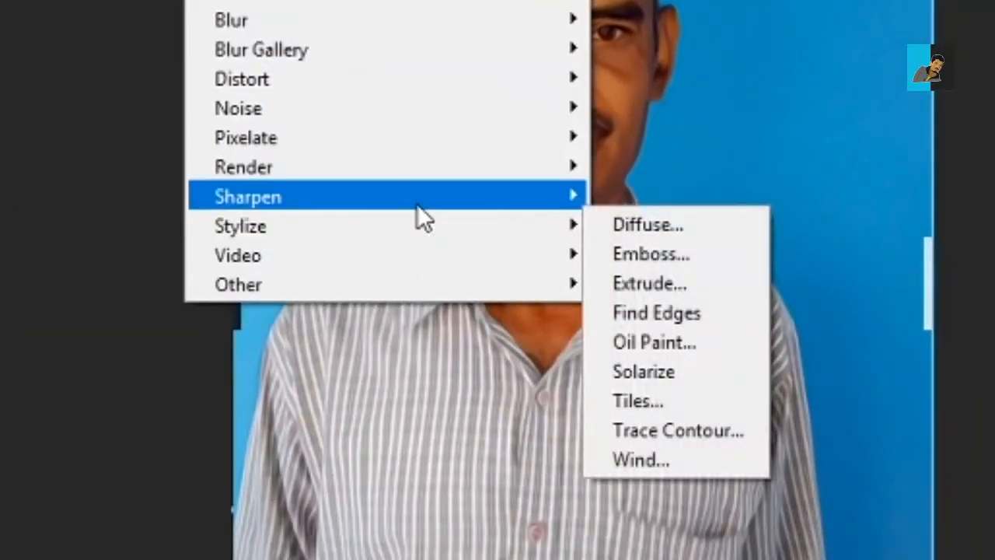
mouse_move(599, 448)
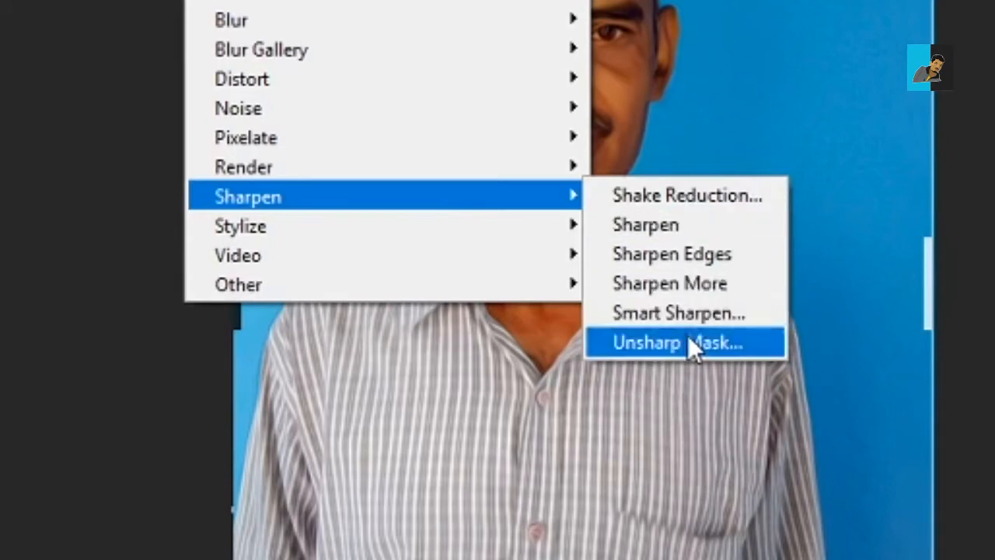
left_click(687, 315)
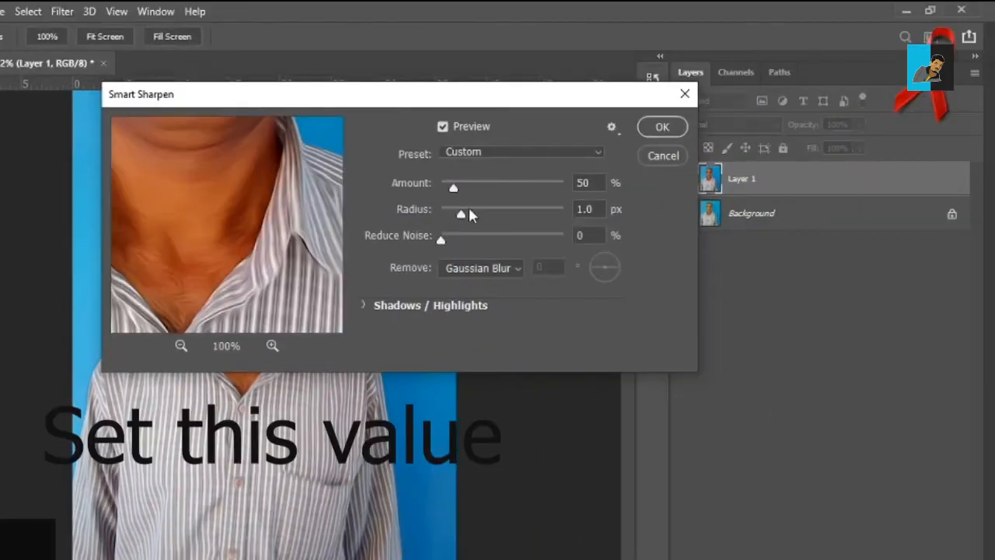
left_click(660, 128)
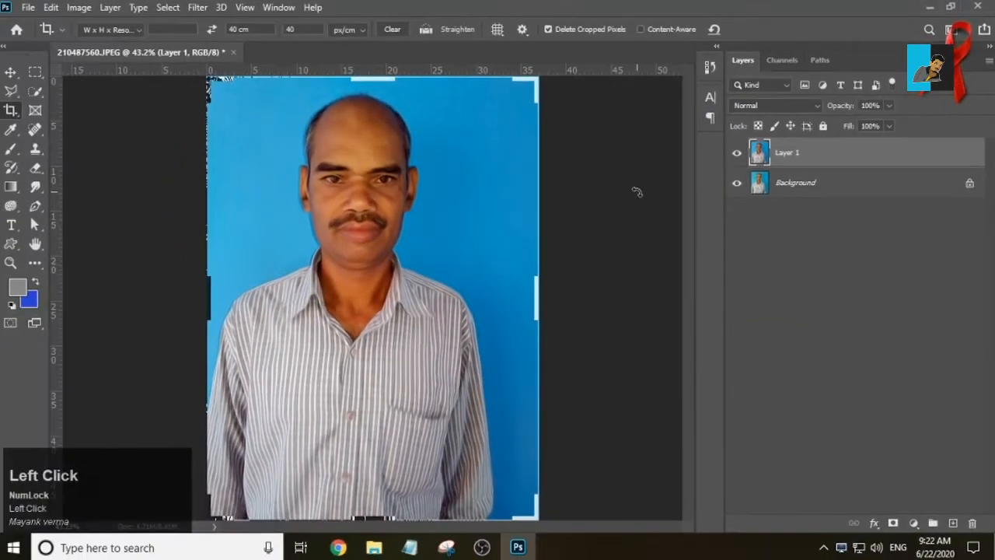
Duplicate Layer 1 and apply Smart Sharpen to the copy with Amount 50%, Radius 1.0 px and Reduce Noise 0%.
key("ctrl+j")
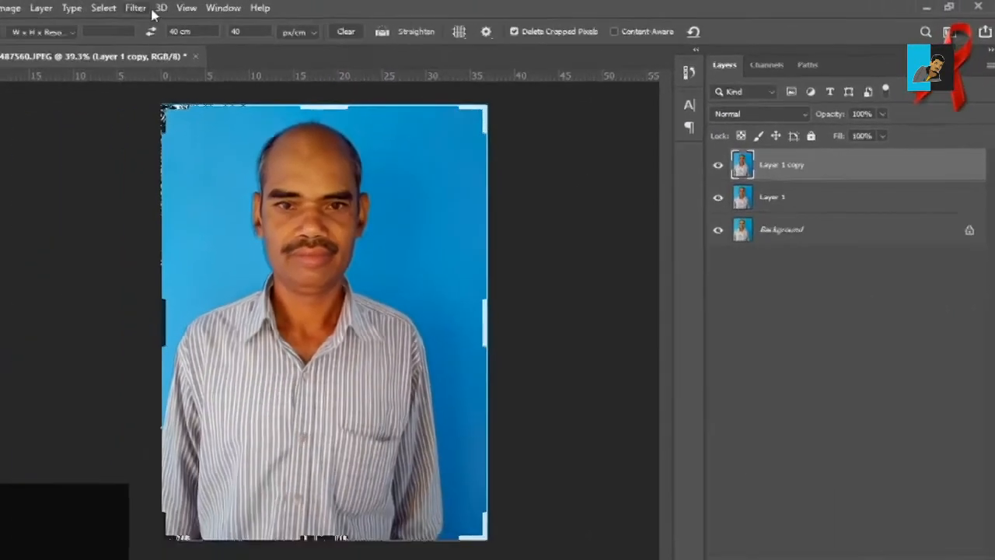
left_click(134, 7)
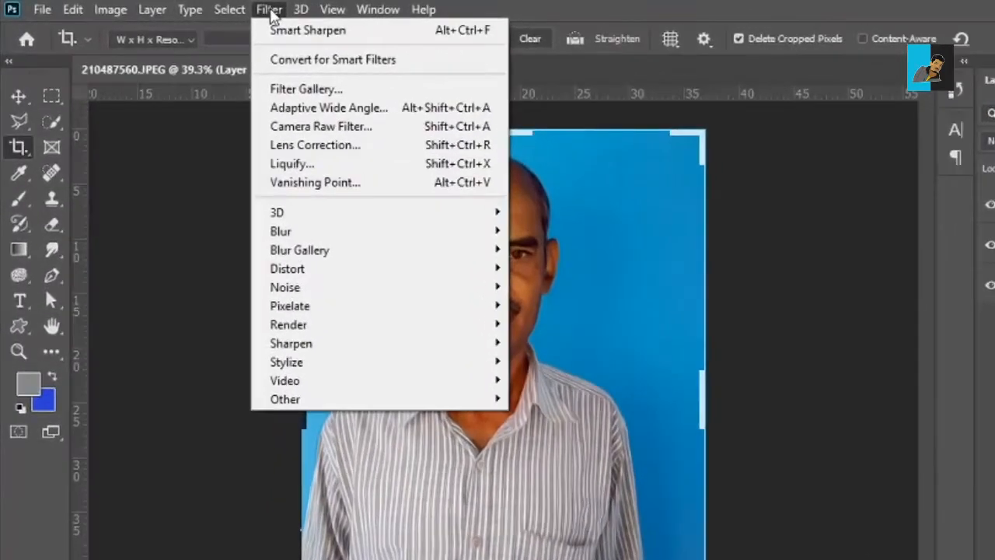
mouse_move(446, 344)
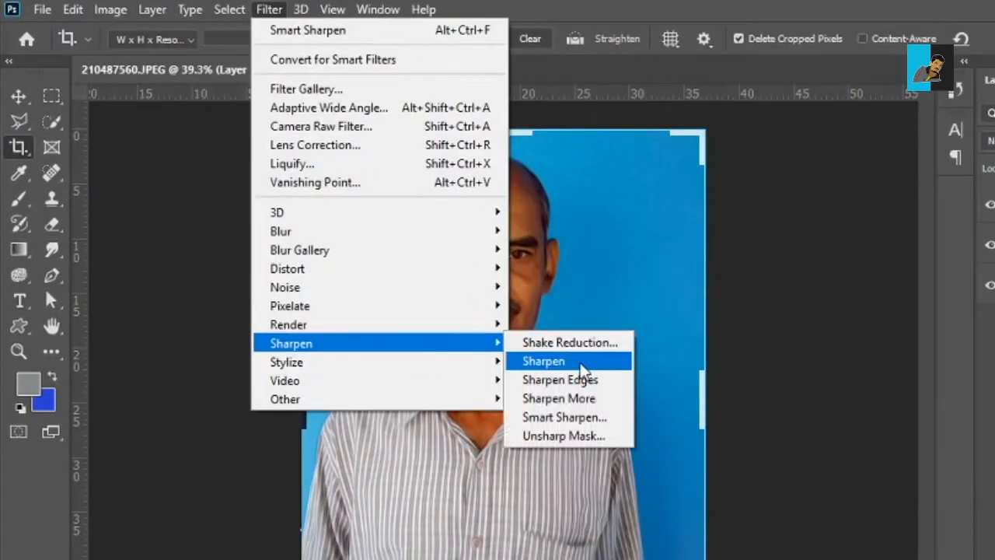
left_click(588, 418)
left_click(961, 147)
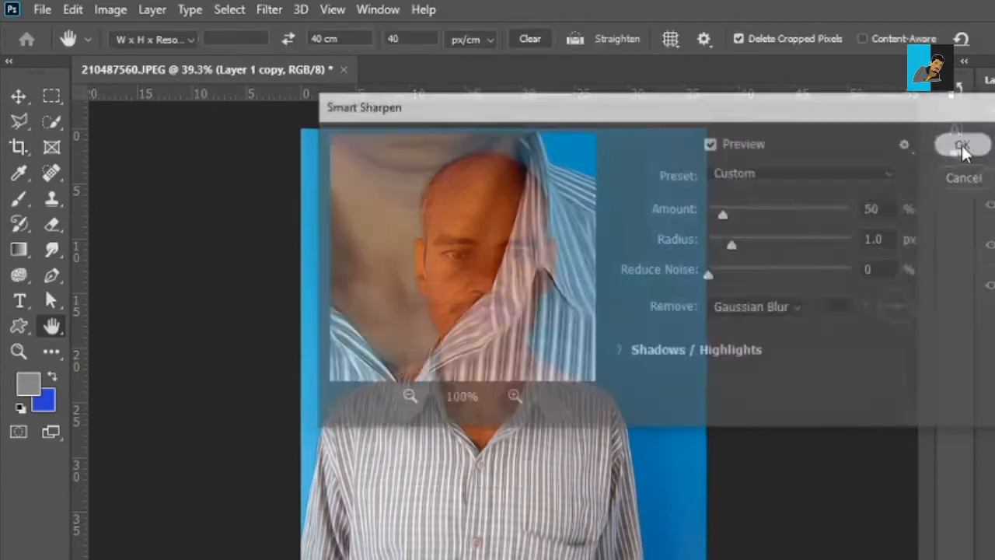
Apply the plain Sharpen filter to the duplicated portrait layer.
left_click(269, 9)
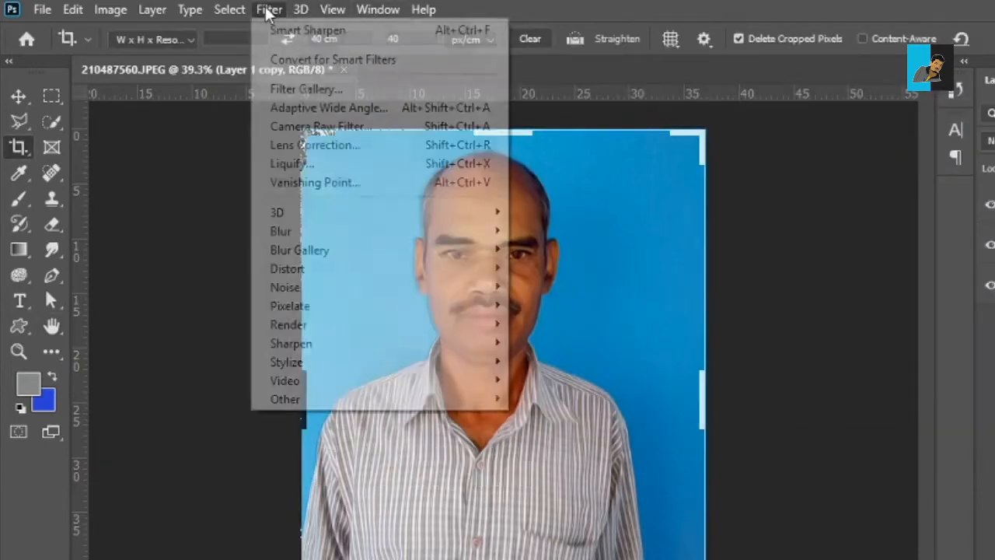
mouse_move(414, 334)
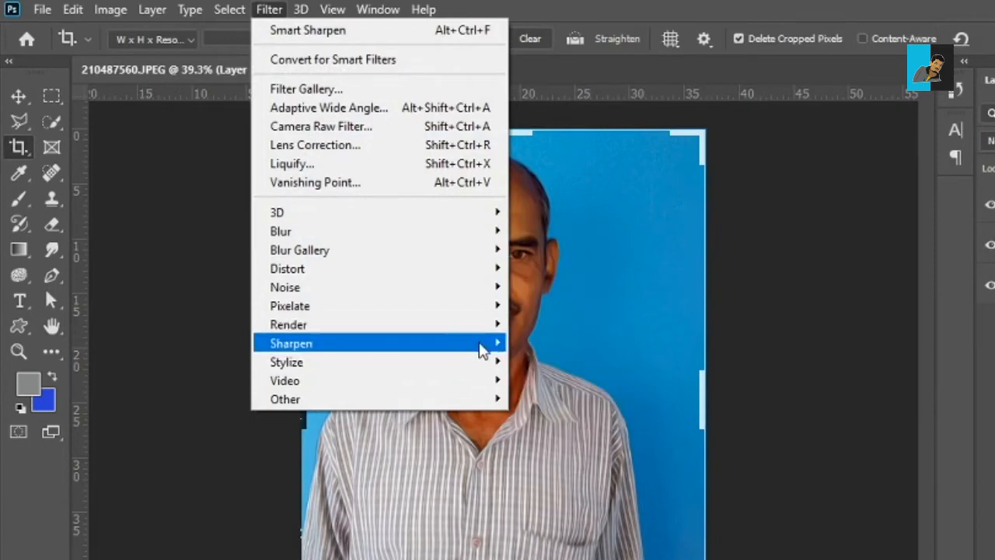
mouse_move(482, 347)
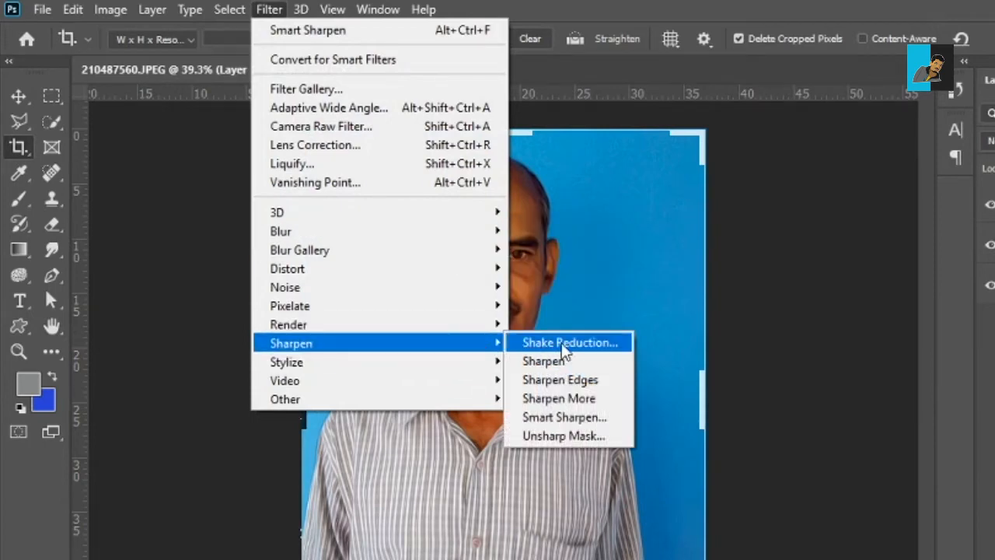
left_click(561, 362)
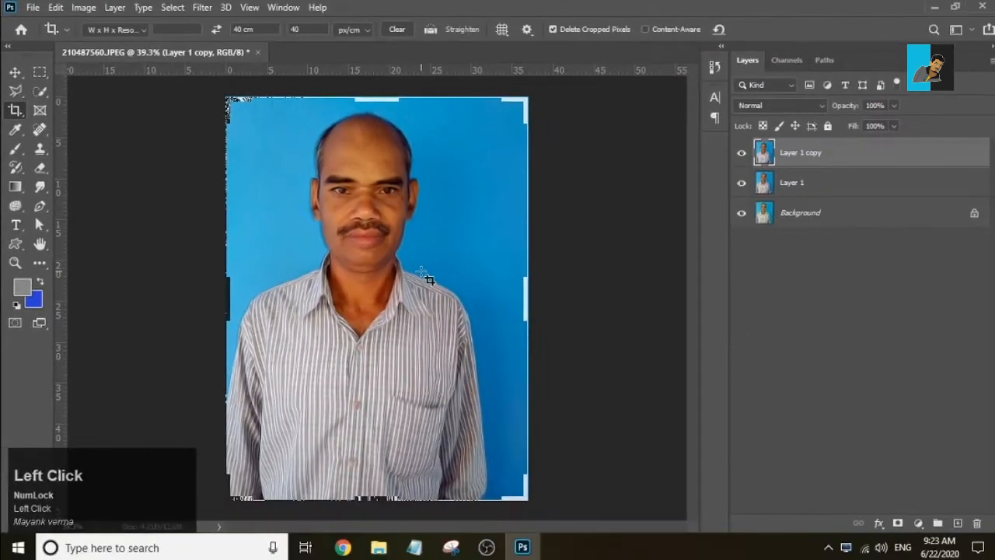
Apply Unsharp Mask to the duplicated layer with Amount 40%, Radius 4.1 pixels and Threshold 0 levels.
scroll(498, 321, "up", 3, "alt")
scroll(511, 327, "down", 2, "alt")
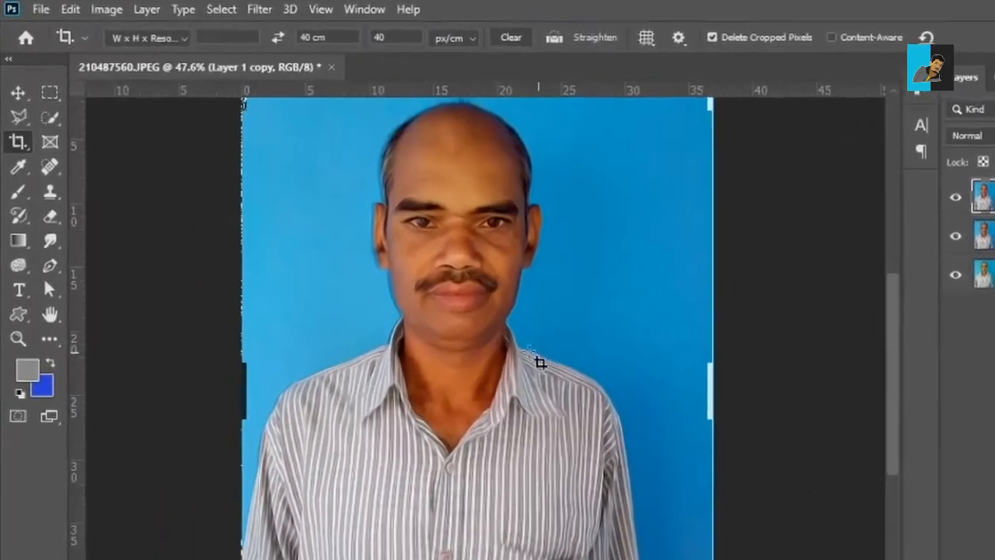
left_click(352, 11)
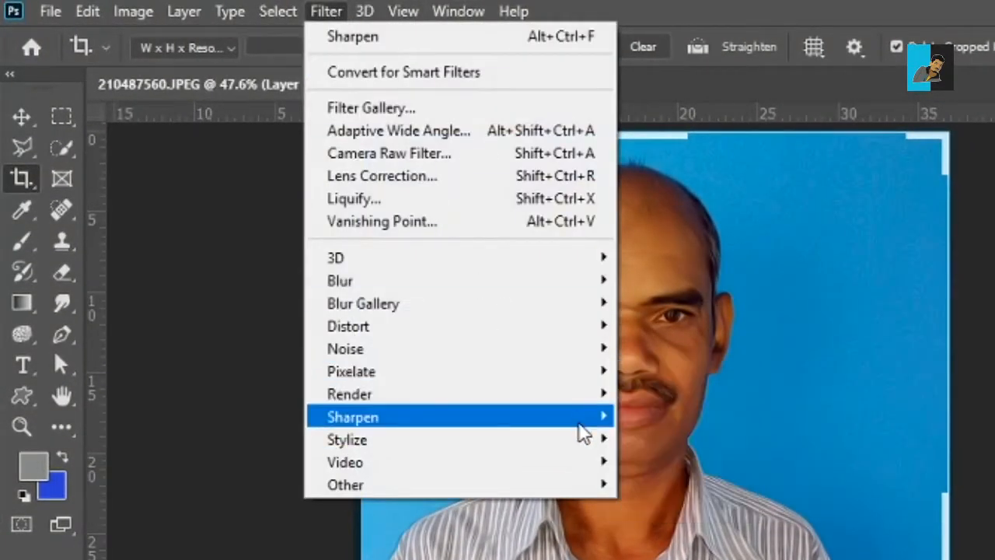
mouse_move(582, 419)
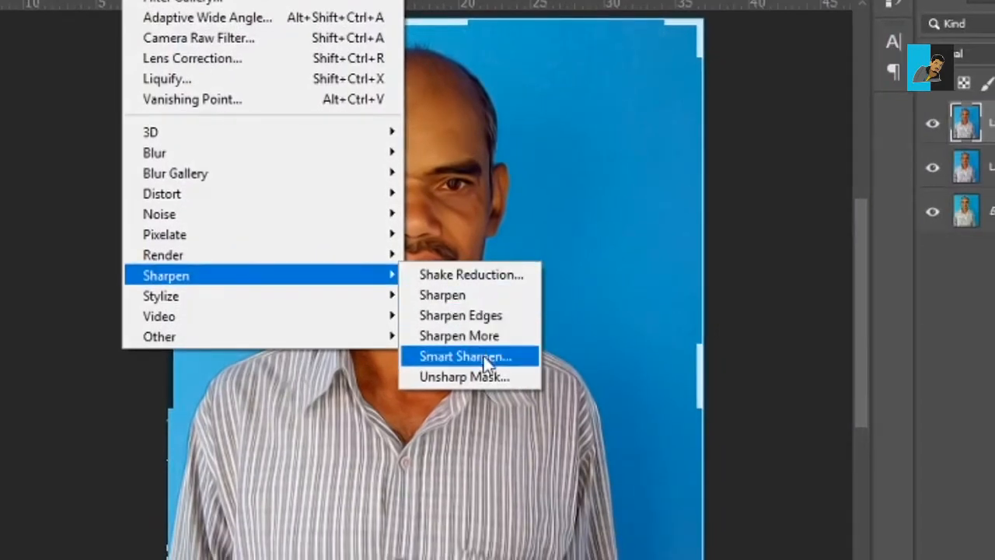
left_click(487, 378)
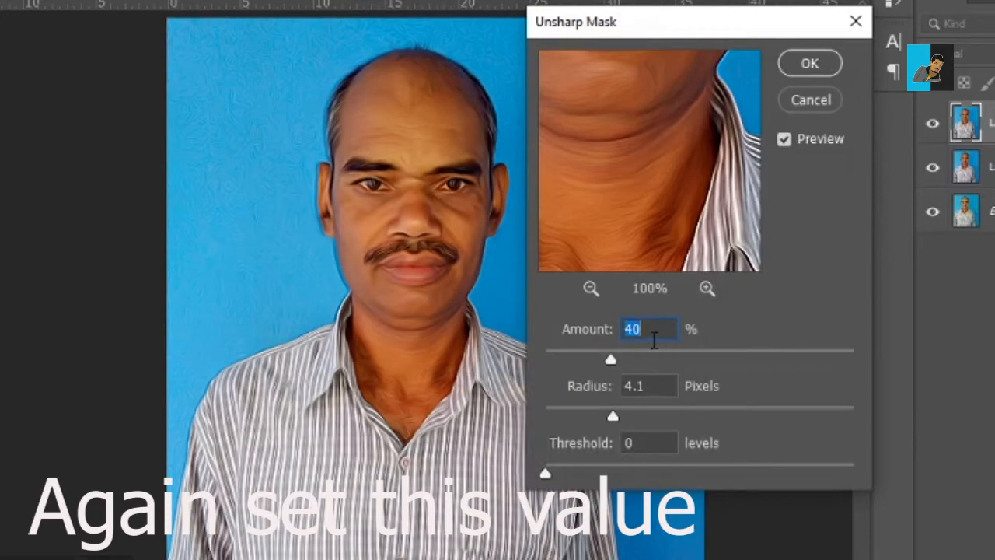
left_click(810, 63)
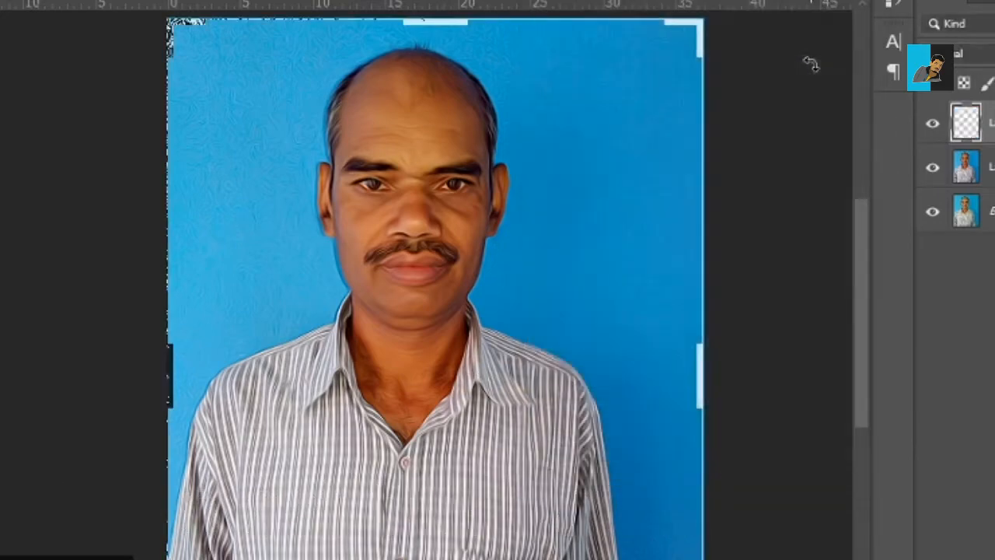
Examine the face up close and compare the portrait with the top layer hidden and shown.
scroll(536, 307, "up", 1)
scroll(531, 306, "up", 1)
left_click_drag(493, 208, 543, 313)
left_click(932, 127)
left_click(932, 127)
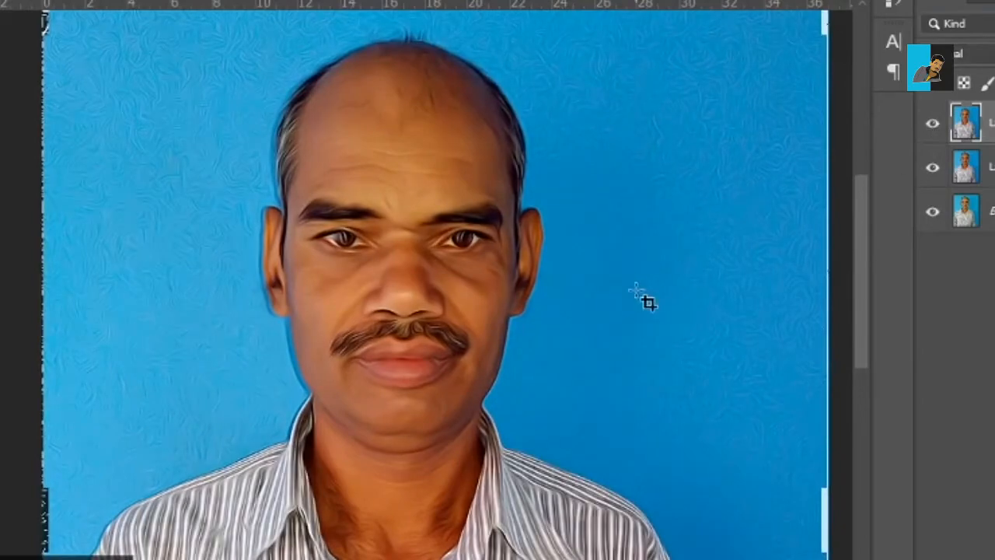
scroll(648, 300, "down", 1)
scroll(637, 302, "down", 1)
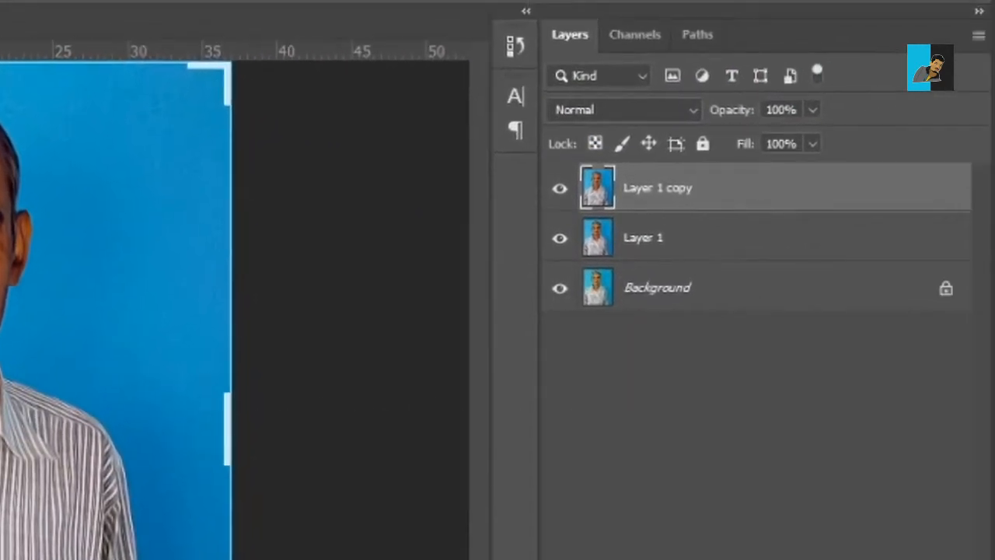
Duplicate the sharpened top layer and apply a High Pass filter with a radius of about 3.4 pixels to the new copy.
key("ctrl+j")
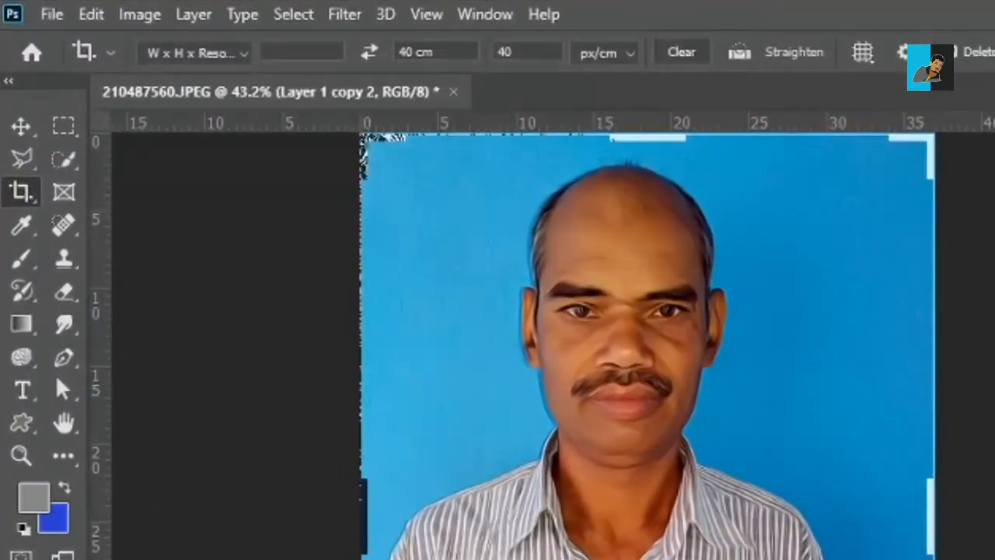
left_click(344, 15)
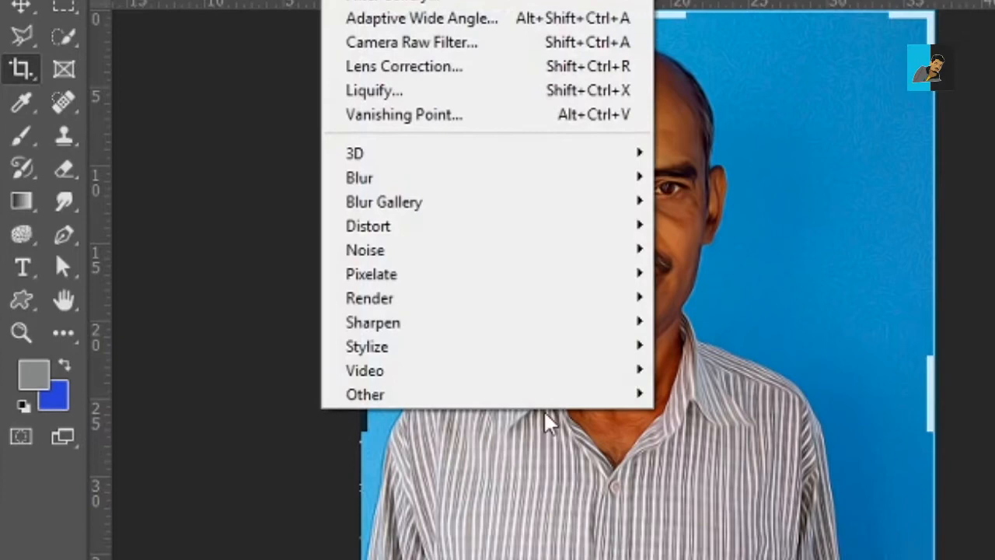
mouse_move(593, 517)
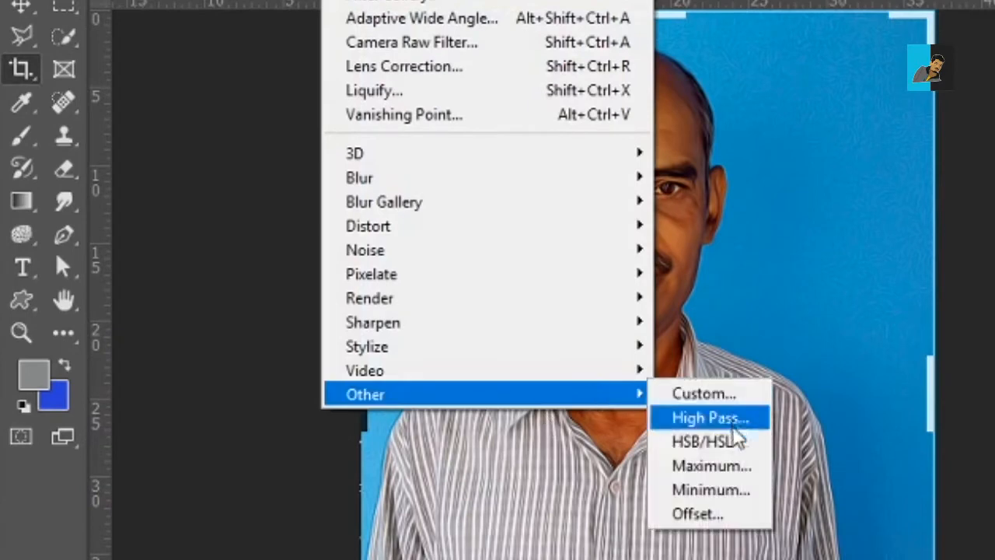
left_click(726, 424)
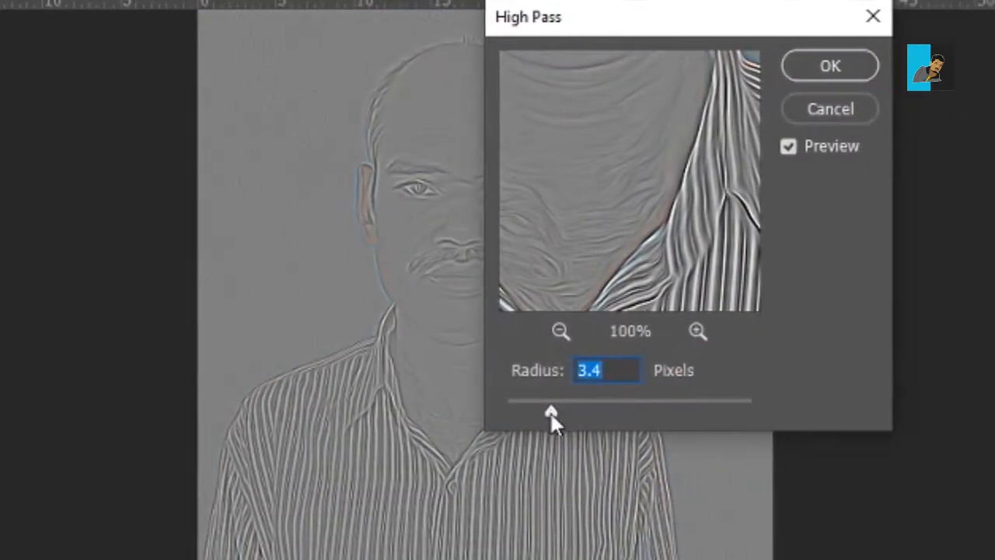
left_click_drag(701, 412, 684, 414)
left_click_drag(533, 414, 547, 414)
left_click(823, 65)
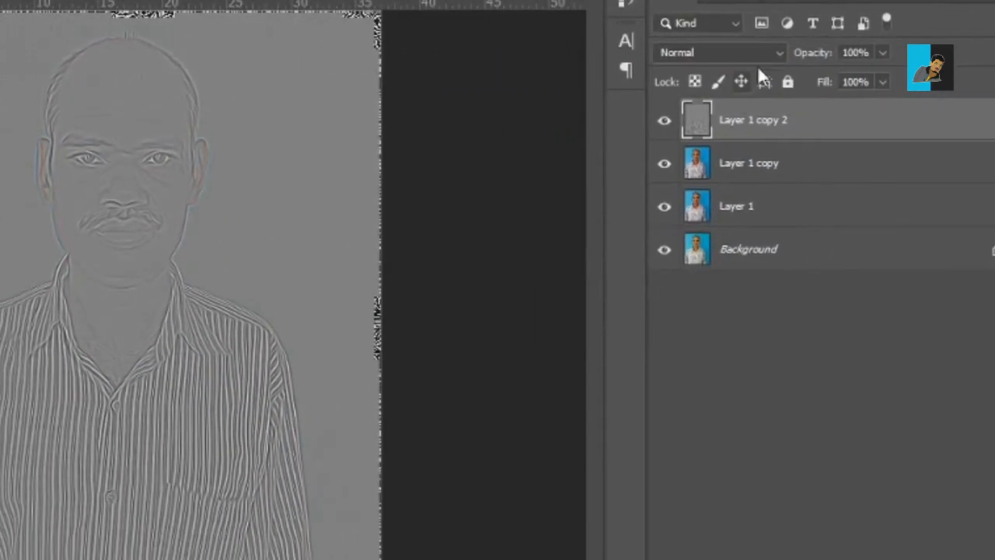
Set the high-pass layer's blend mode to Overlay, switch to the Move tool and check the face up close.
left_click(765, 54)
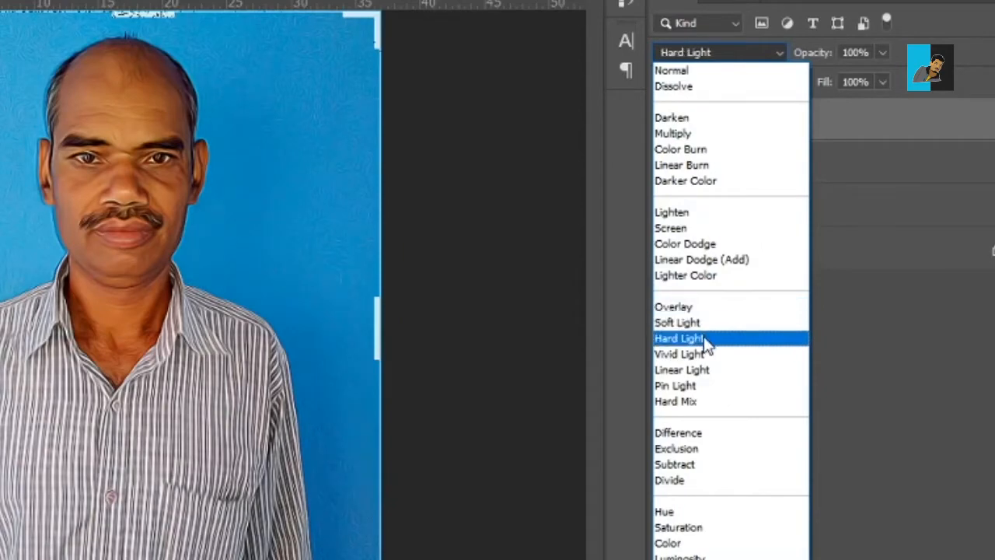
left_click(706, 308)
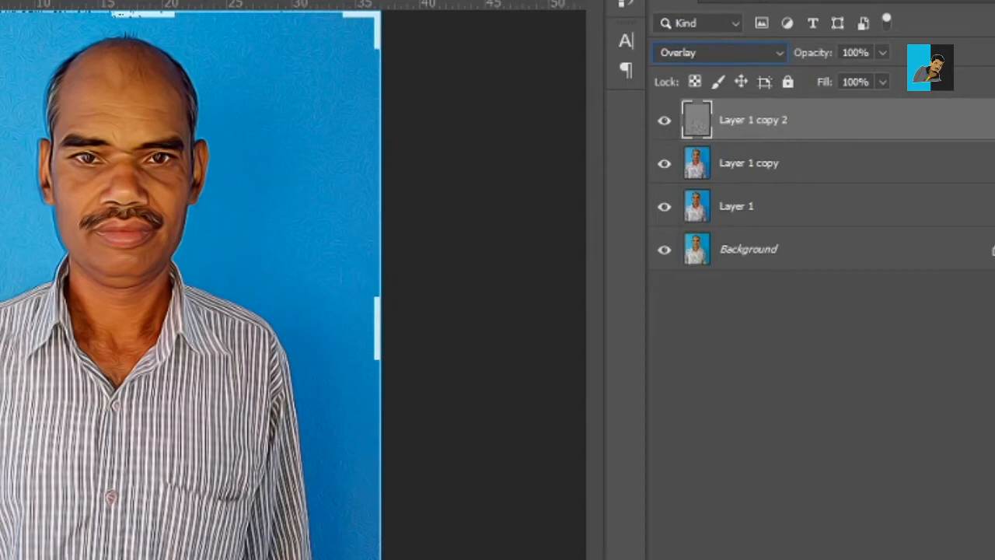
key("v")
scroll(181, 303, "up", 3)
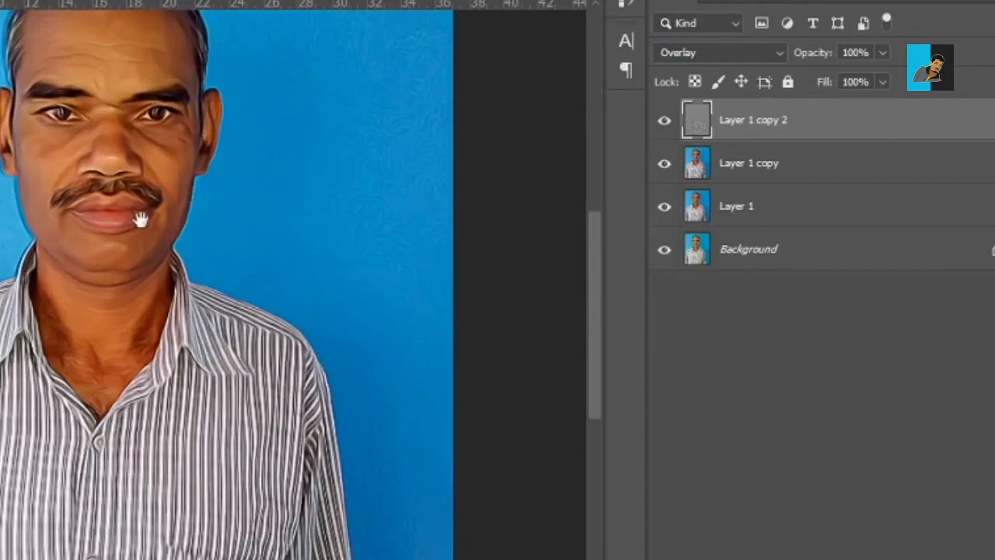
left_click_drag(140, 218, 200, 342)
key("ctrl+0")
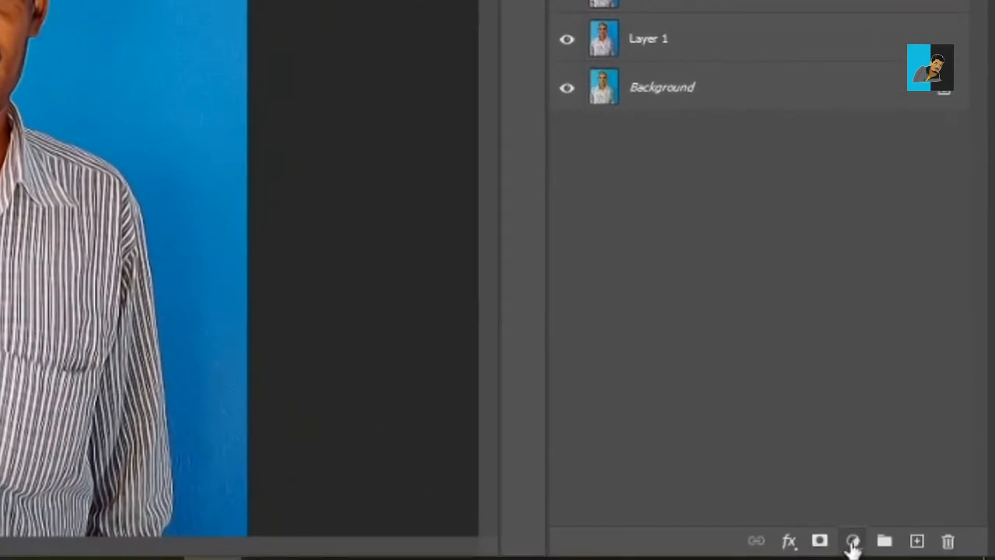
Add a Levels adjustment layer, set the black input level to 12 and shift the midtone slider slightly toward the shadows.
left_click(852, 541)
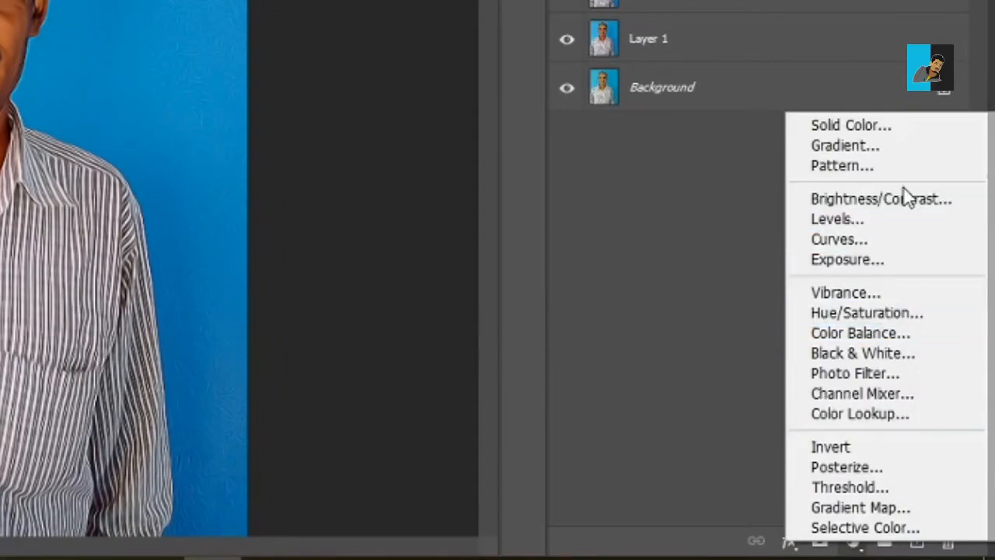
left_click(905, 221)
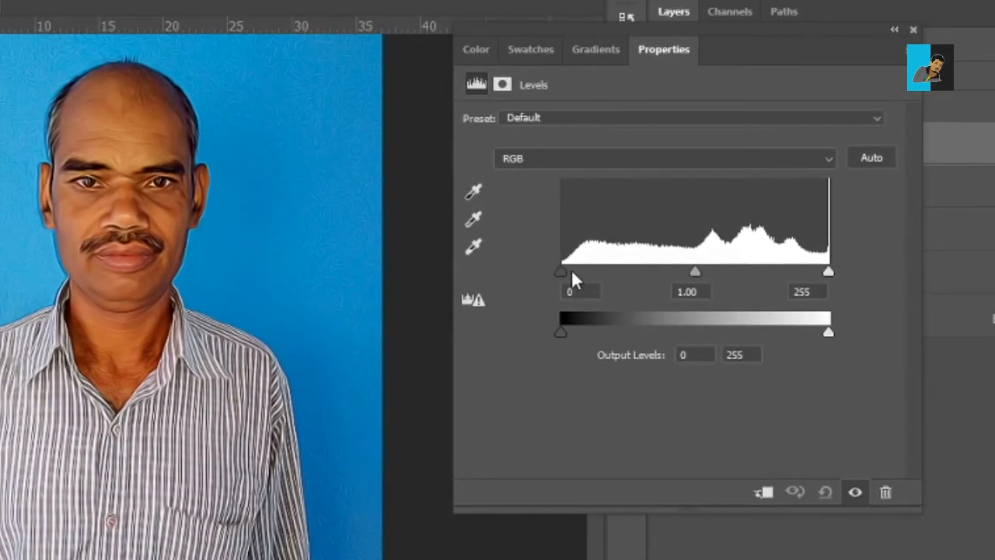
mouse_move(561, 270)
left_mouse_down()
mouse_move(585, 270)
mouse_move(575, 273)
left_mouse_up()
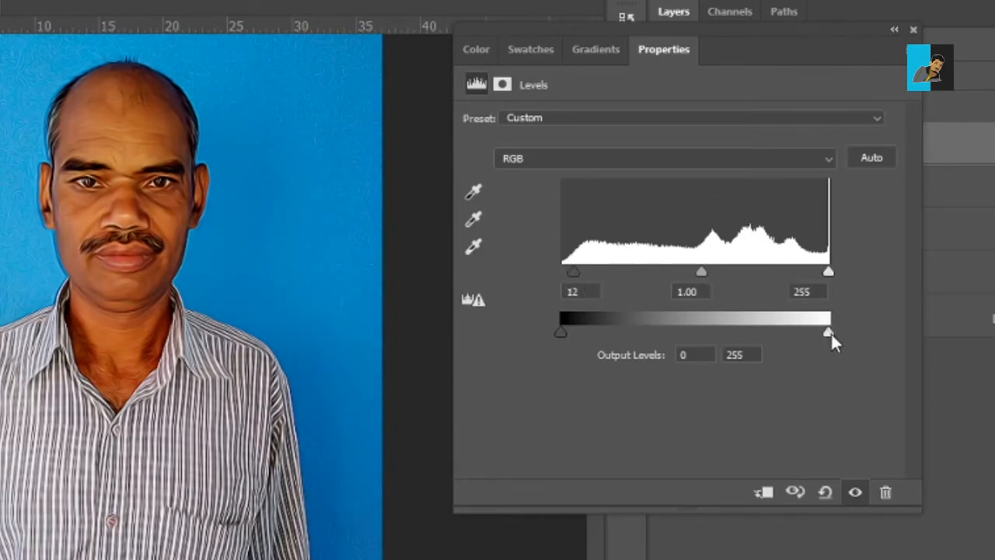
left_click_drag(828, 332, 850, 334)
mouse_move(703, 272)
left_mouse_down()
mouse_move(715, 272)
mouse_move(684, 281)
mouse_move(703, 284)
mouse_move(707, 274)
mouse_move(698, 274)
left_mouse_up()
left_click(914, 29)
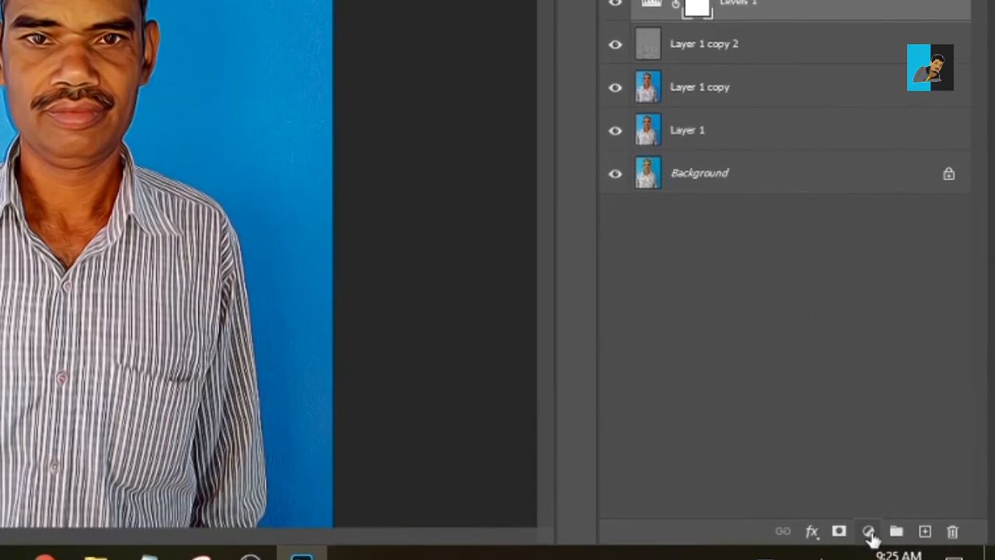
Add a Color Balance adjustment layer and set the Yellow–Blue value of the Highlights to +20.
left_click(866, 528)
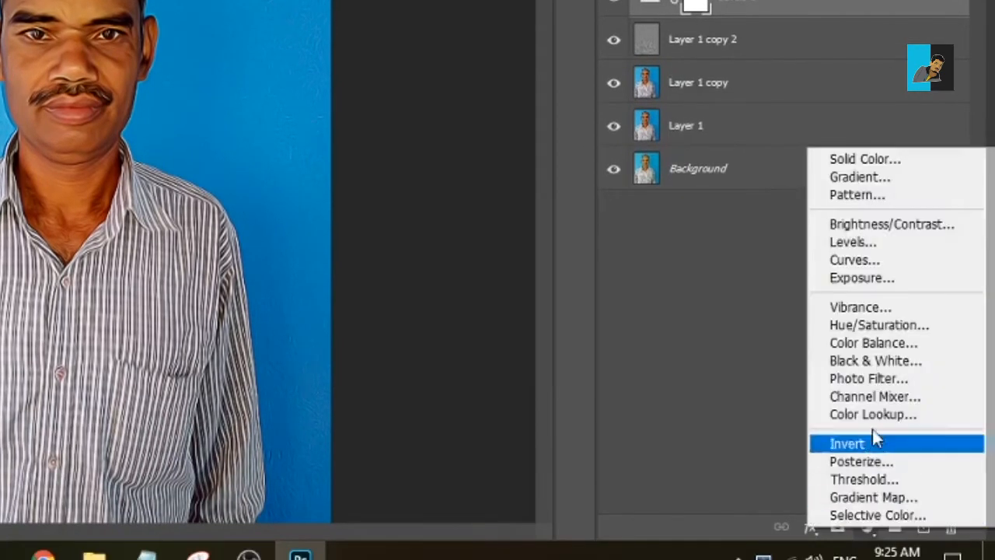
left_click(874, 340)
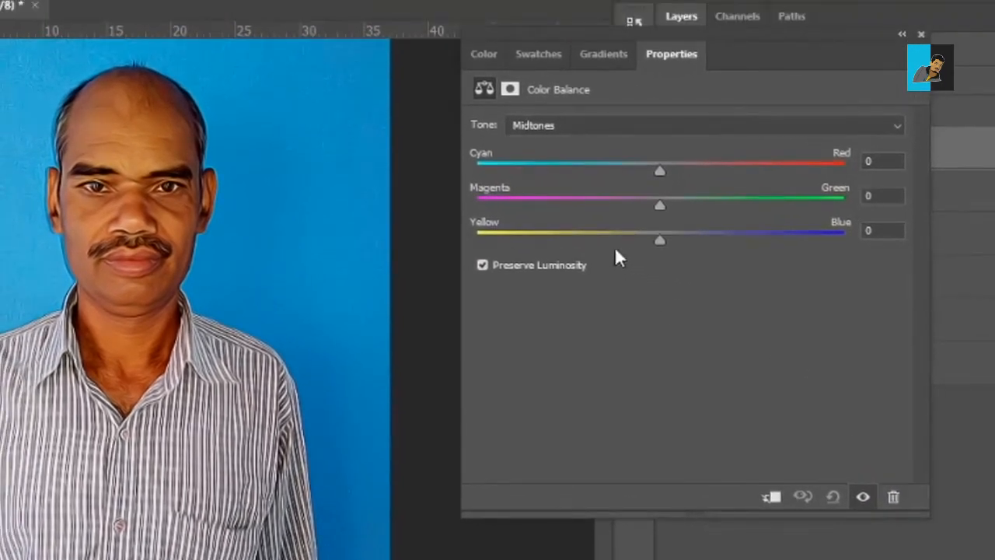
left_click(645, 127)
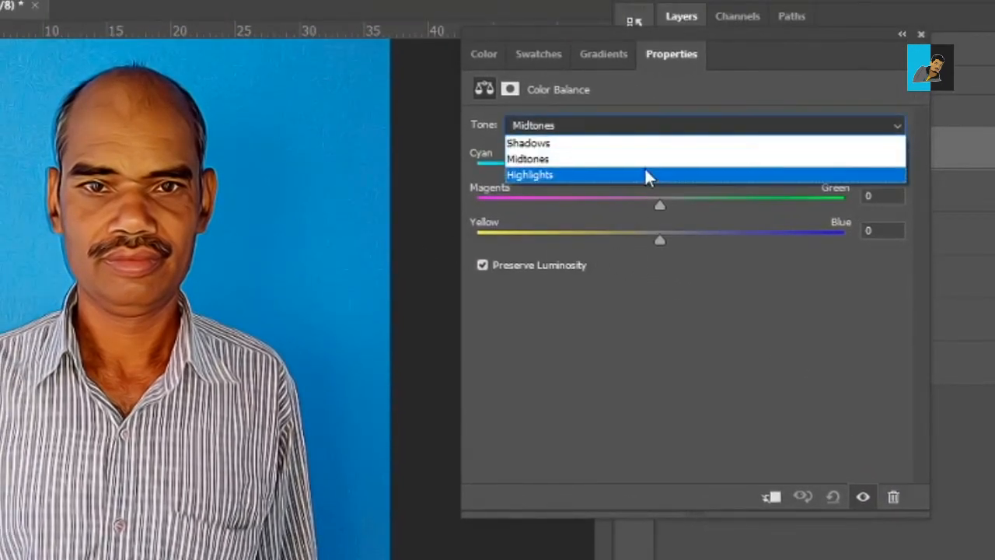
left_click(644, 171)
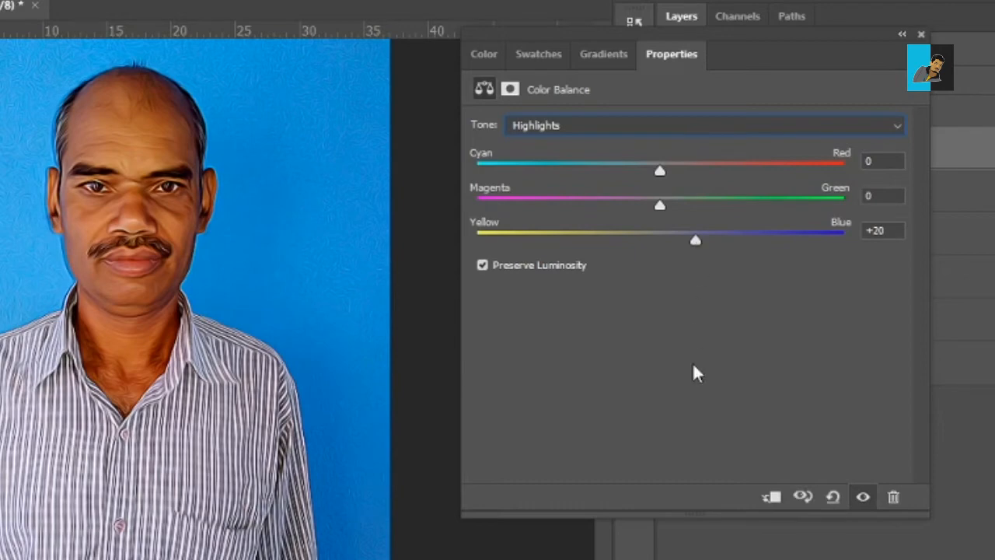
Set the Color Balance Midtones to -12 for Cyan–Red and -10 for Magenta–Green.
left_click(667, 124)
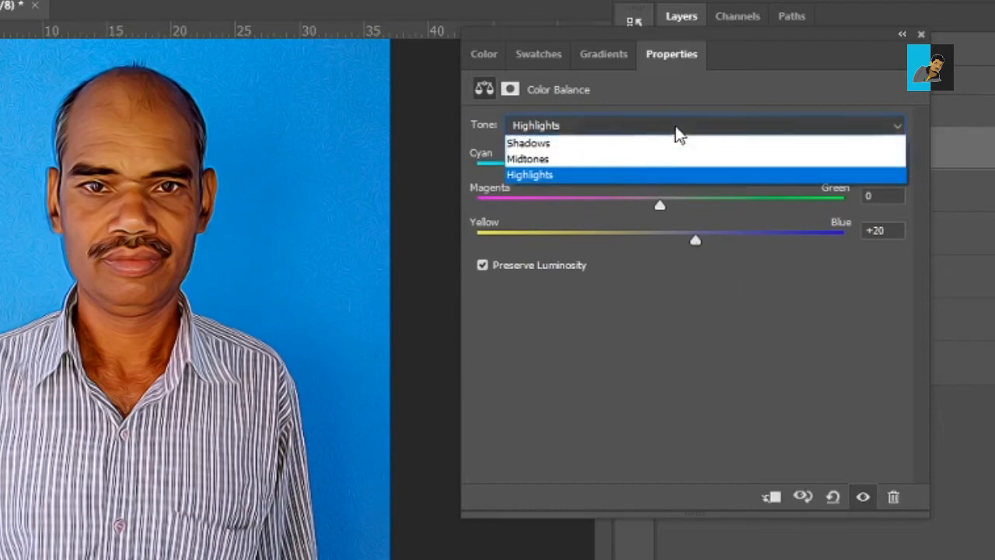
left_click(673, 159)
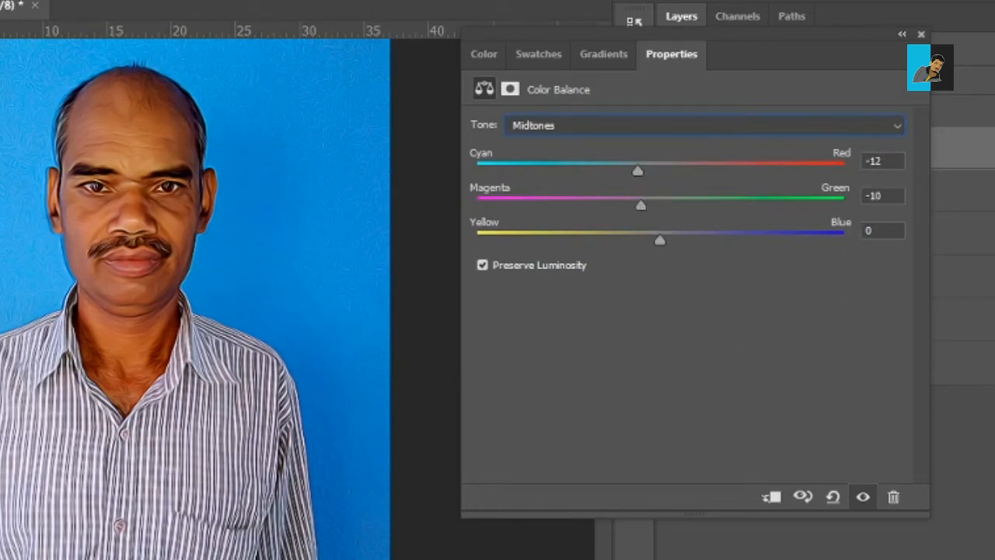
left_click(921, 37)
Add a Color Lookup adjustment layer using the 3Strip.look 3DLUT file.
left_click(925, 525)
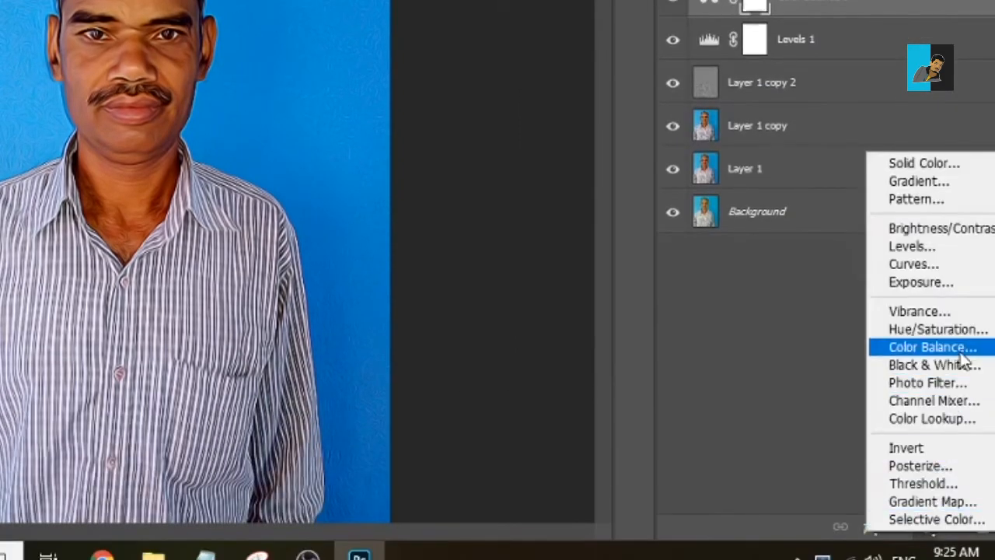
left_click(964, 421)
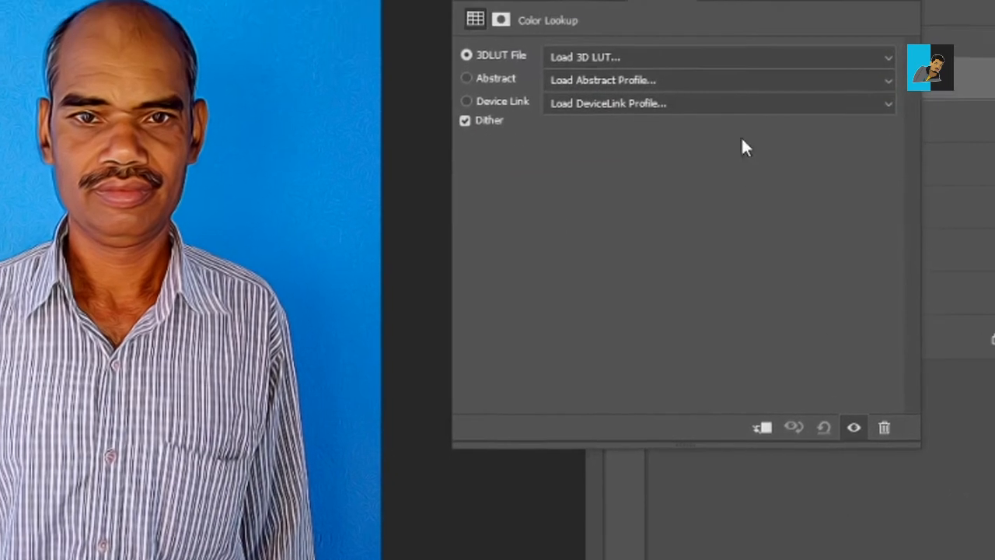
left_click(778, 58)
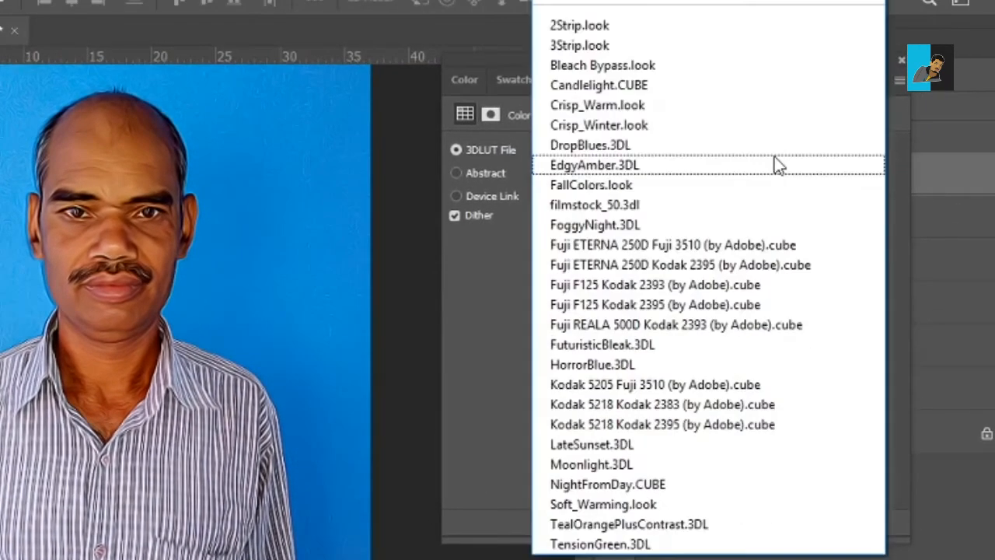
left_click(600, 45)
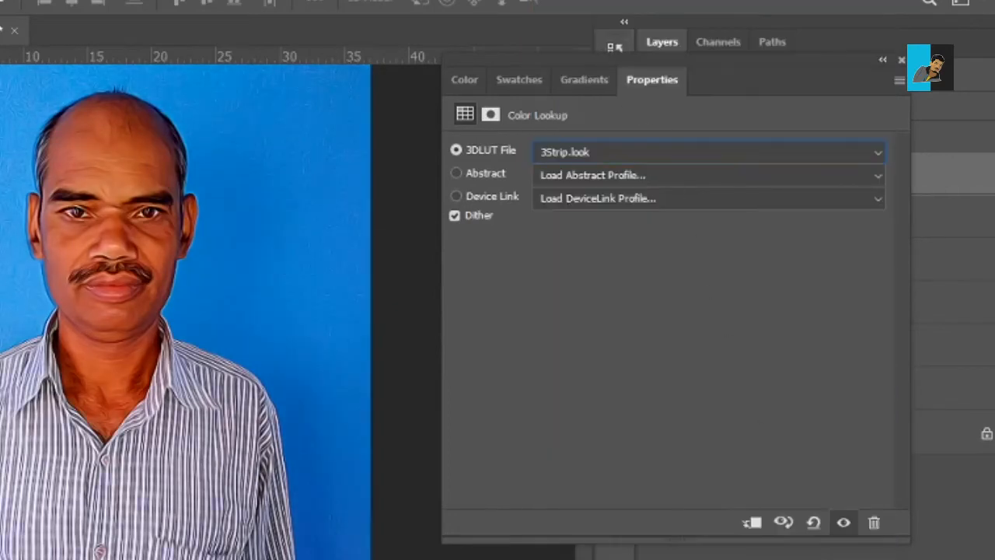
left_click_drag(781, 526, 782, 526)
left_click(900, 60)
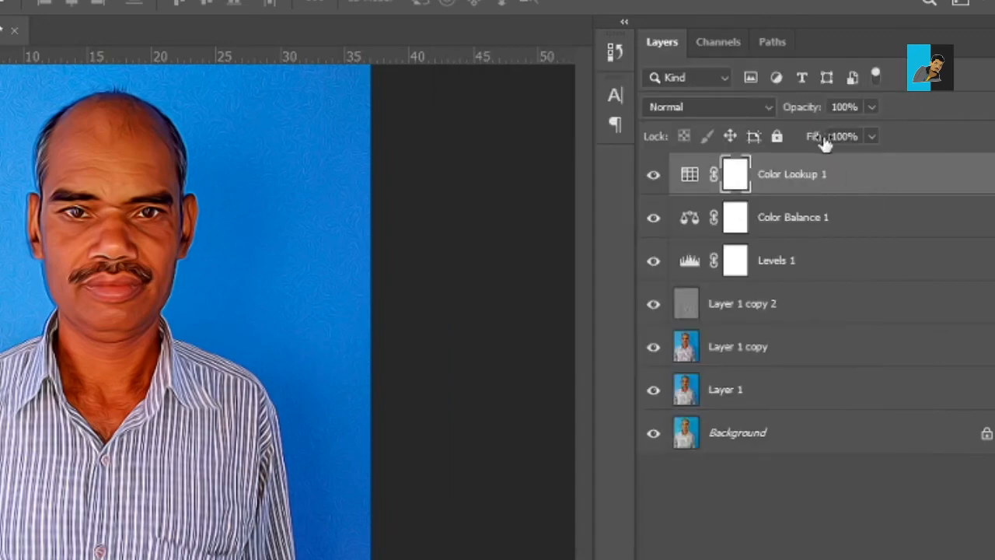
Reduce the Color Lookup layer's opacity to well below half and select the Background layer.
left_click(871, 107)
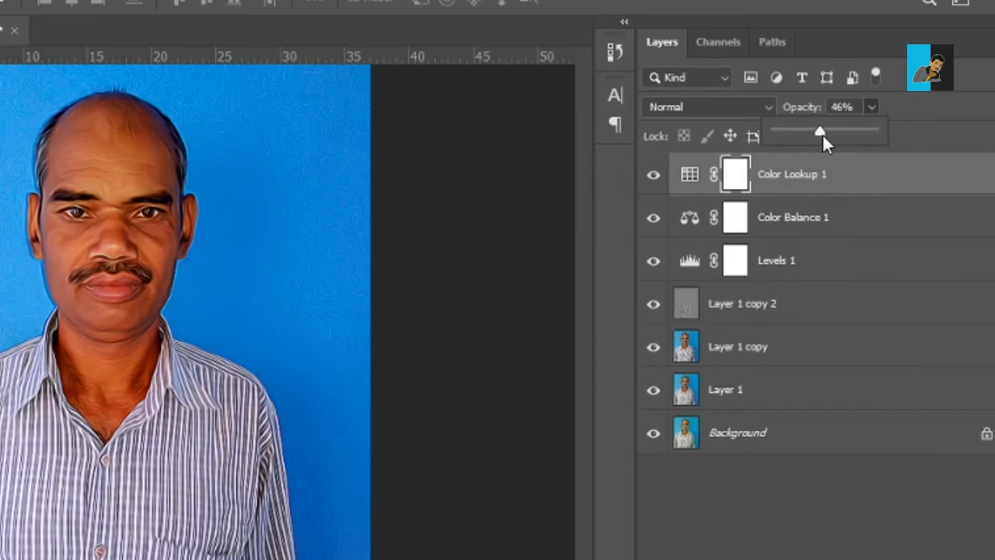
left_click_drag(823, 134, 791, 132)
left_click(841, 433)
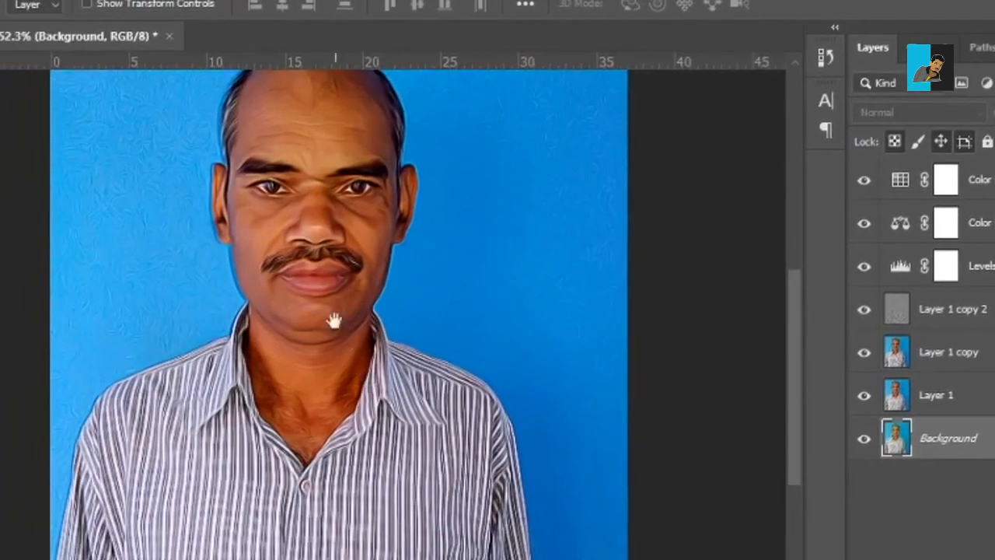
Examine the finished portrait up close, checking the face, hair and background texture at different magnifications.
left_click_drag(334, 320, 357, 409)
scroll(361, 412, "up", 4)
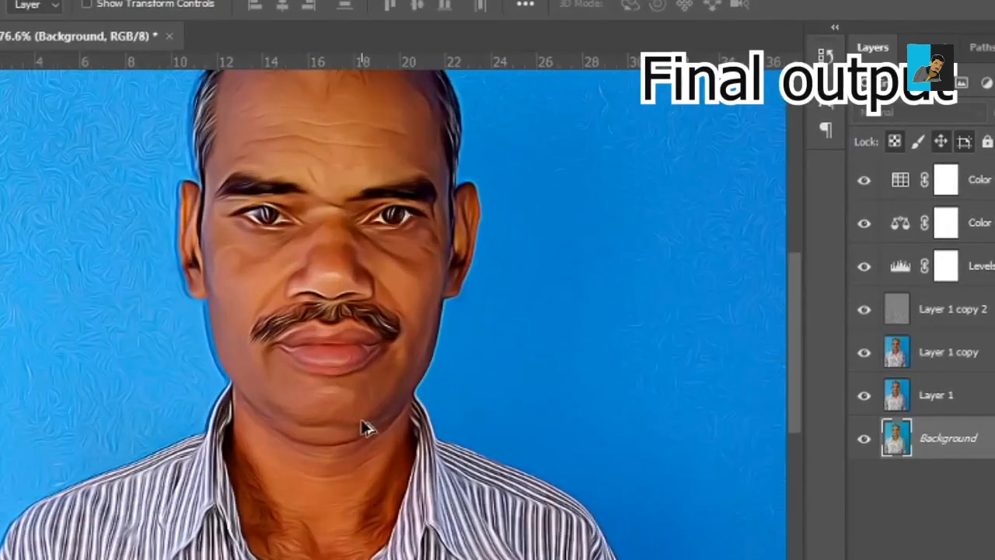
left_click_drag(384, 373, 349, 405)
scroll(350, 404, "down", 2)
scroll(349, 410, "up", 1)
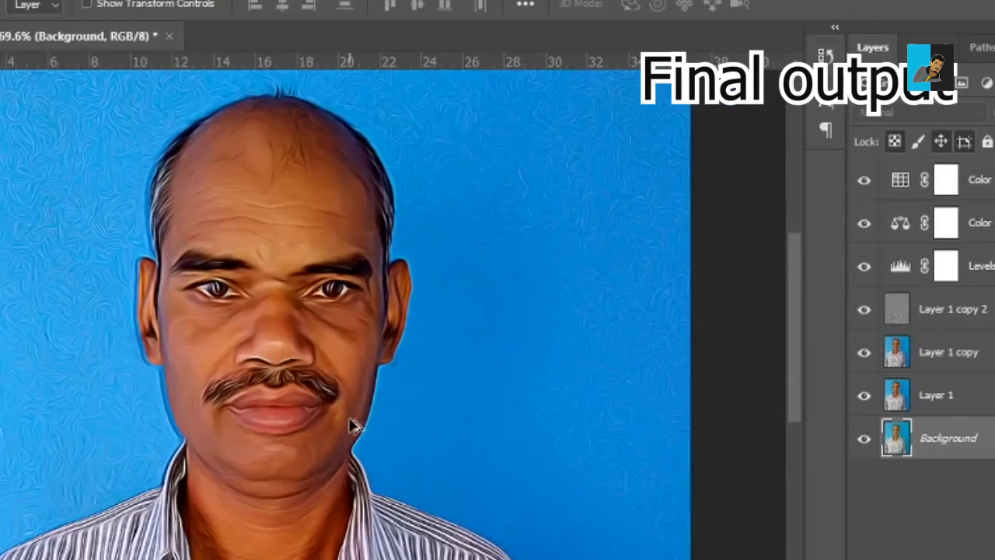
scroll(349, 416, "down", 1)
scroll(354, 427, "up", 1)
scroll(367, 432, "up", 1)
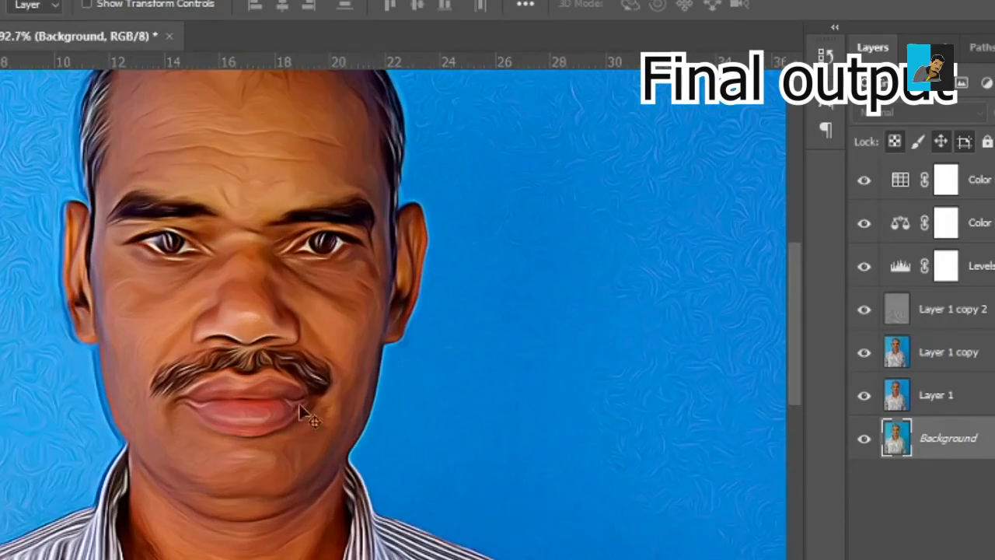
left_click_drag(286, 369, 418, 465)
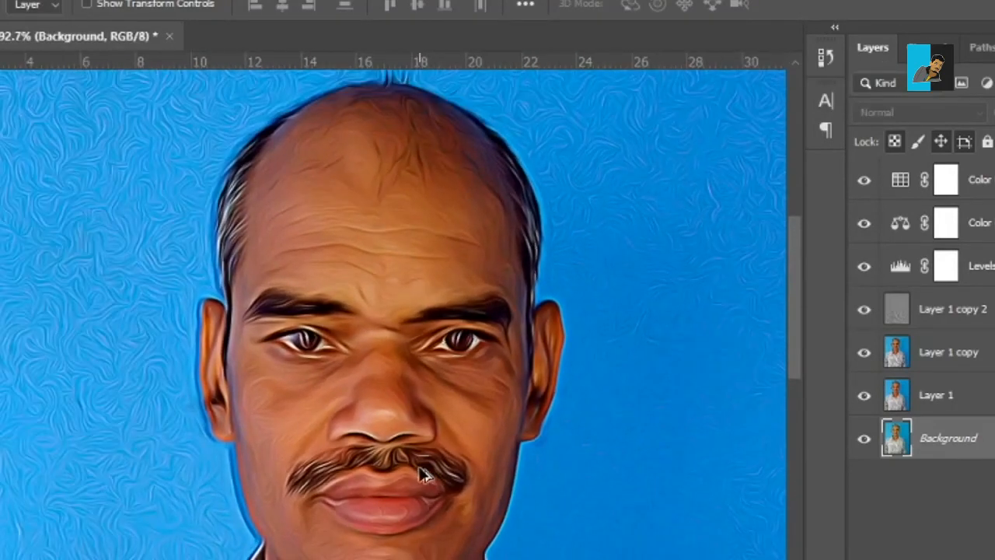